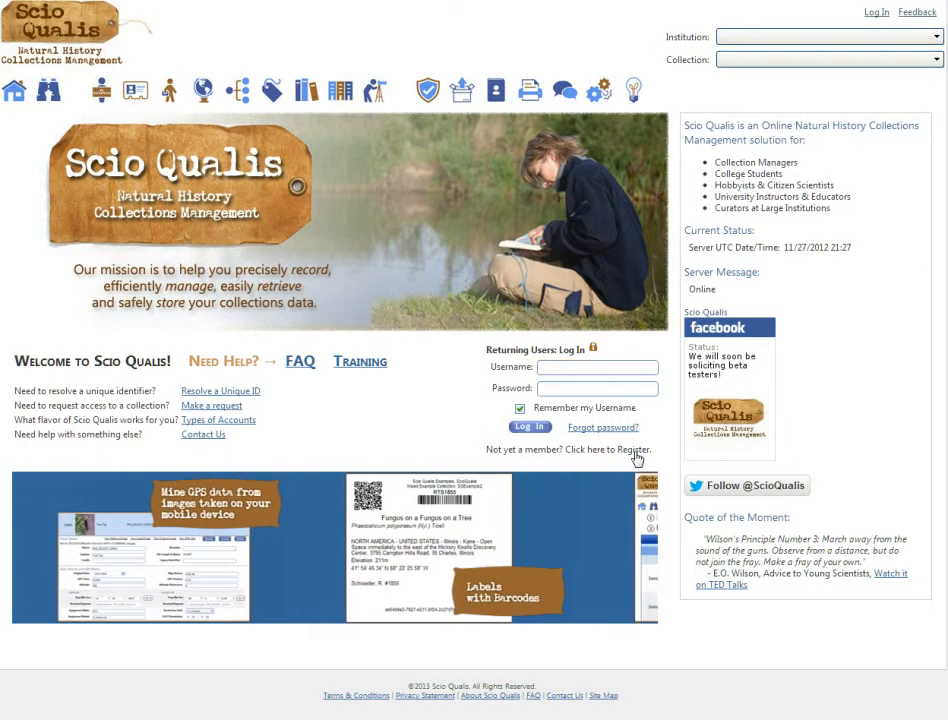
Step: Register with a user name, e-mail and matching six-character password, accepting the Terms of Use
left_click(634, 451)
left_click(137, 254)
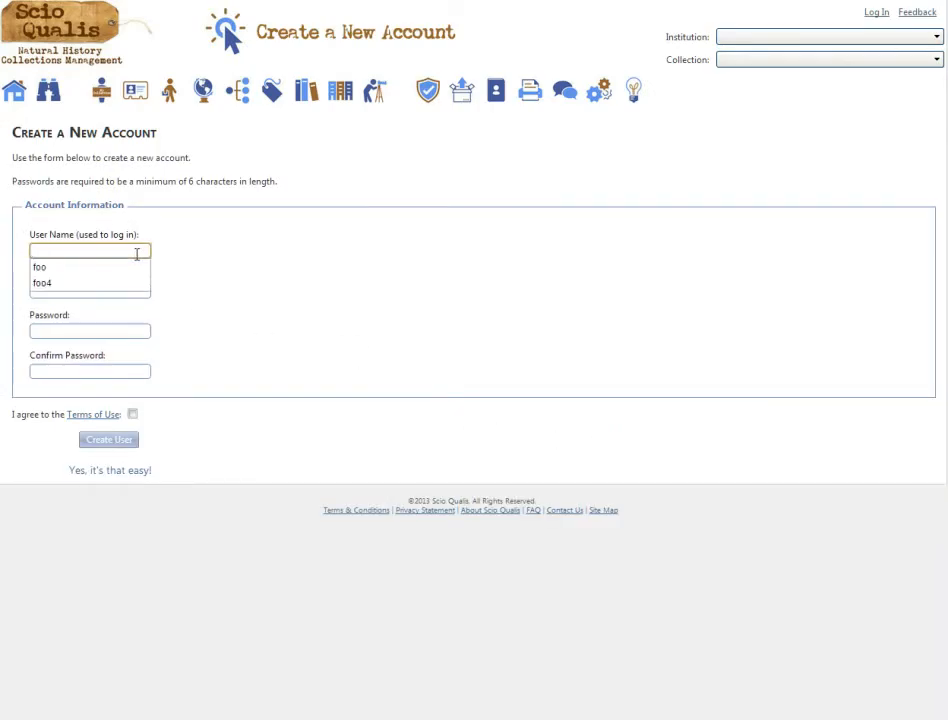
type("Jo")
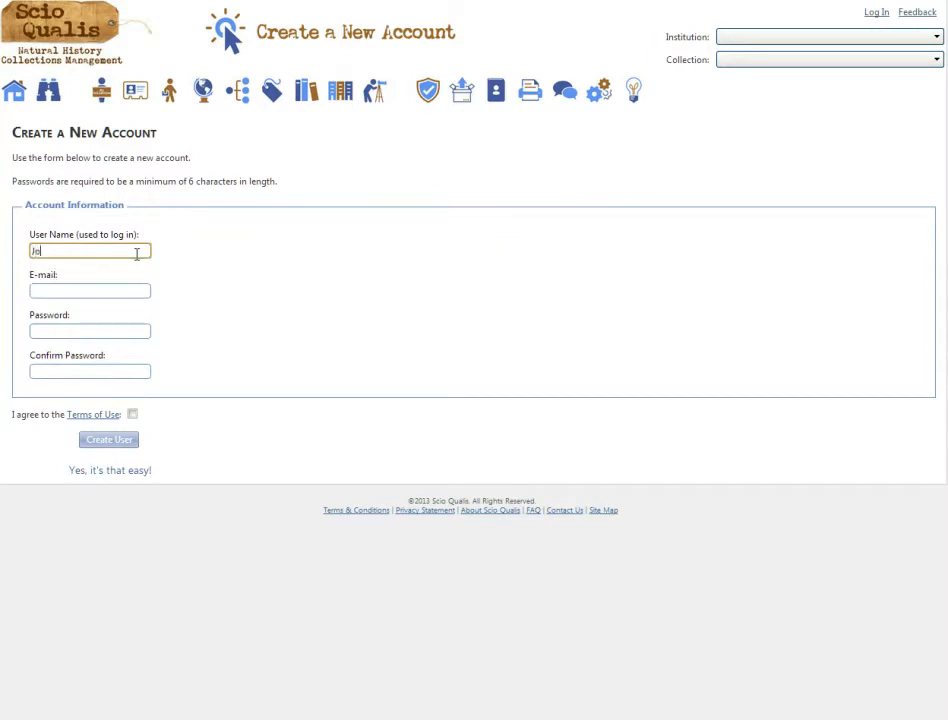
type("hn")
key("Tab")
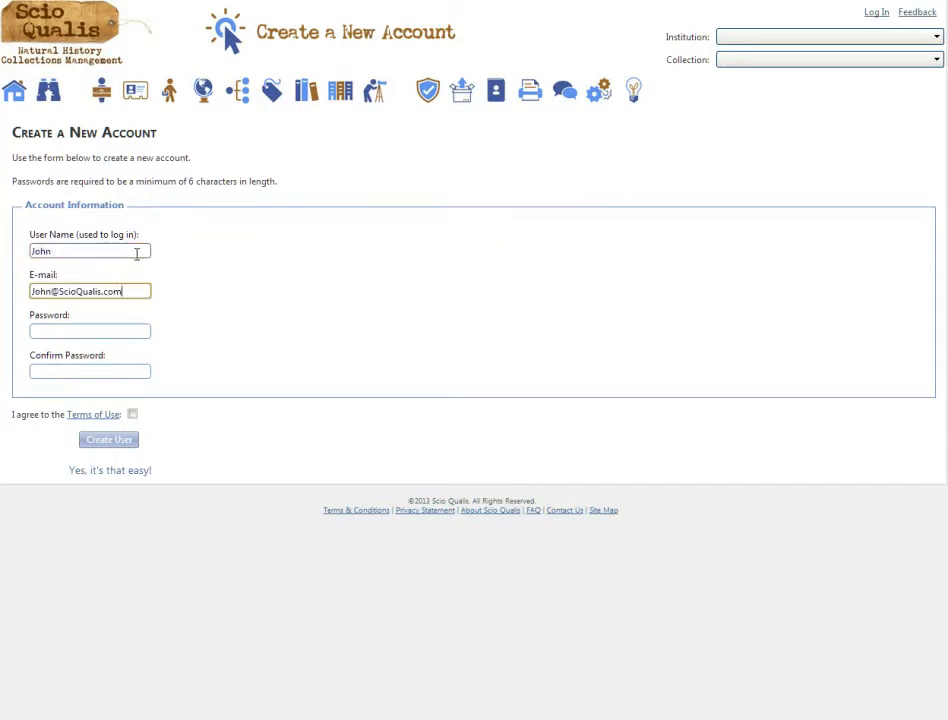
key("Tab")
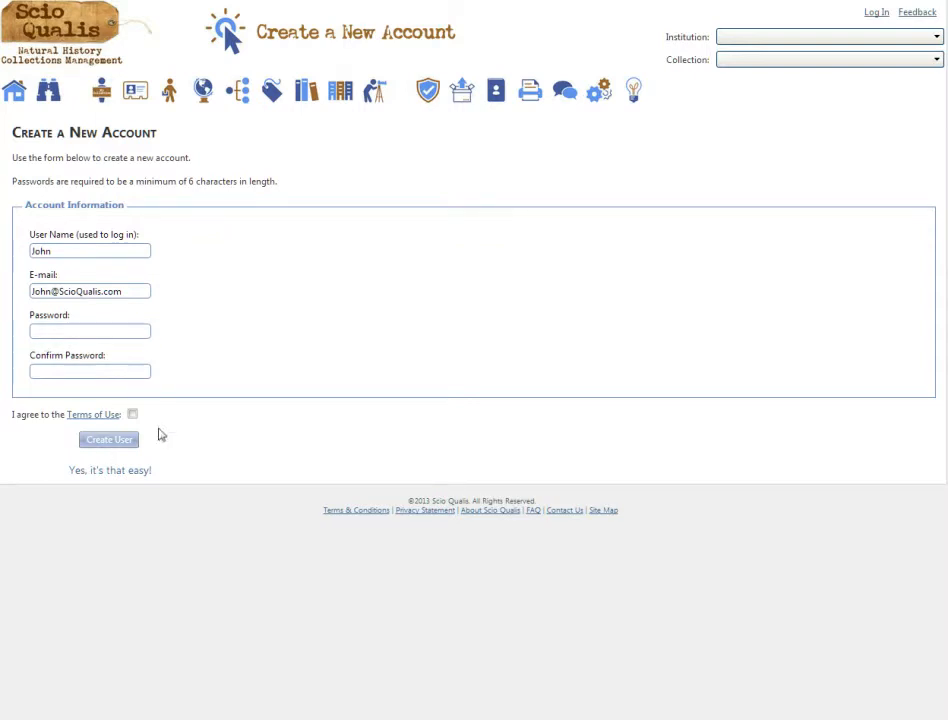
type("******")
left_click(93, 372)
type("******")
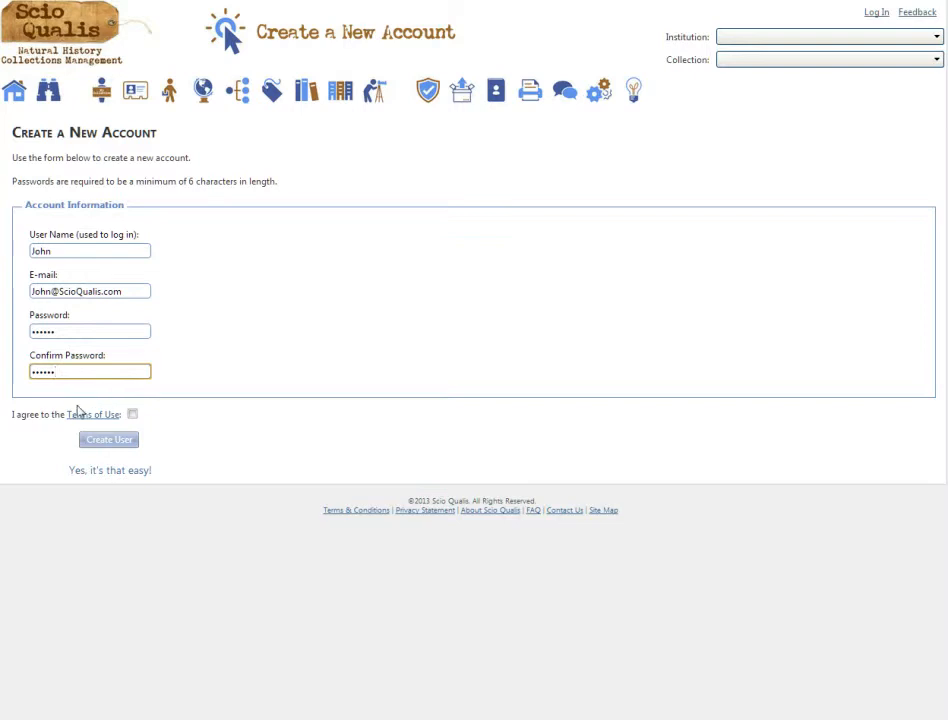
left_click(134, 417)
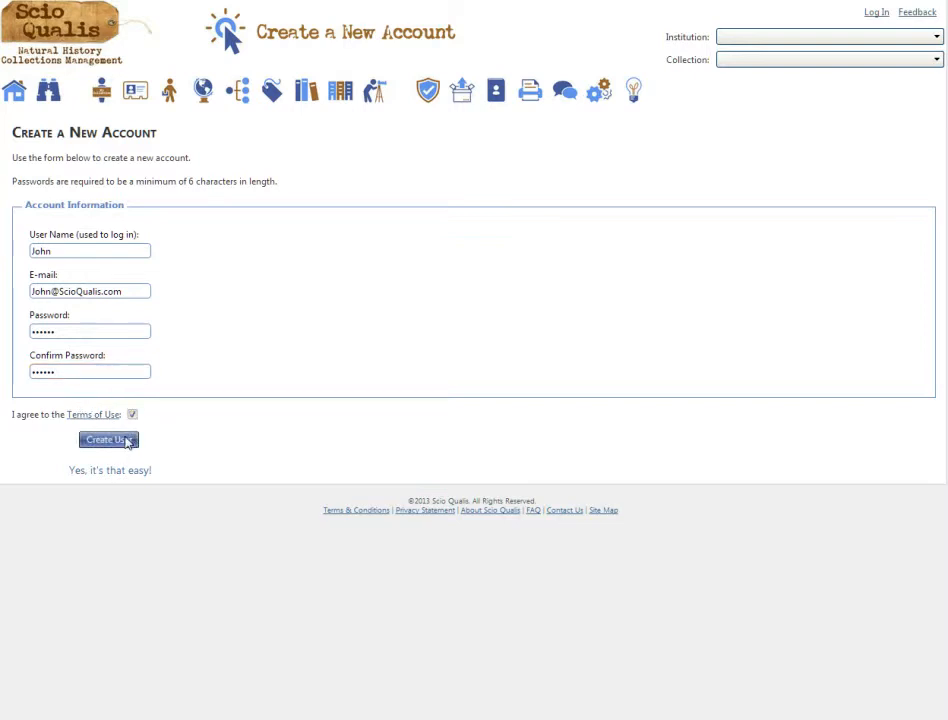
left_click(108, 440)
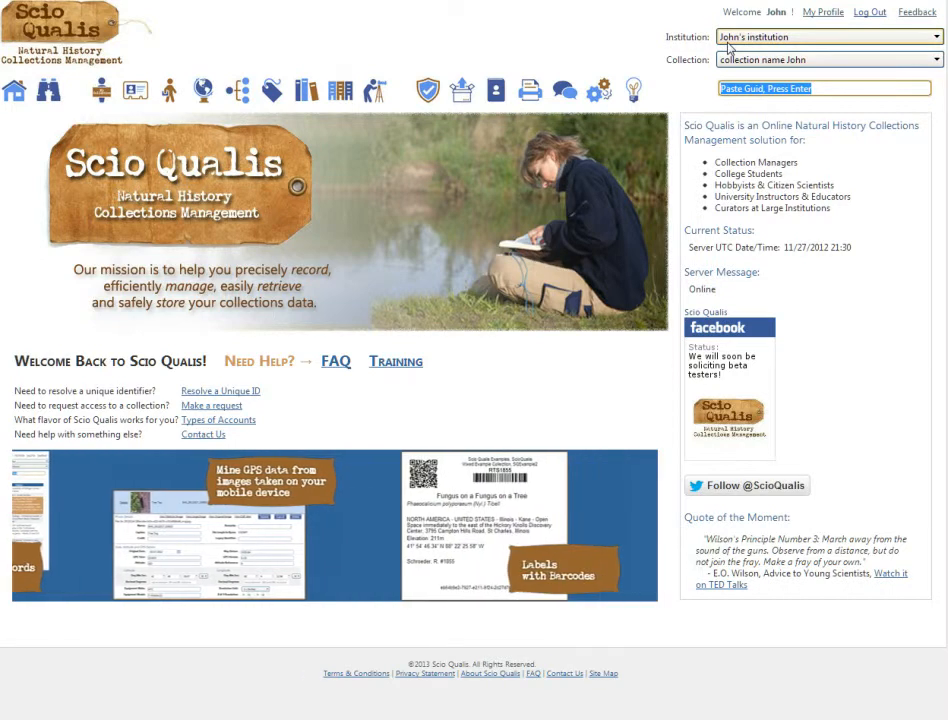
Step: Check the Collection list, browse the People, Events and Localities pages, and start a new locality
left_click(729, 62)
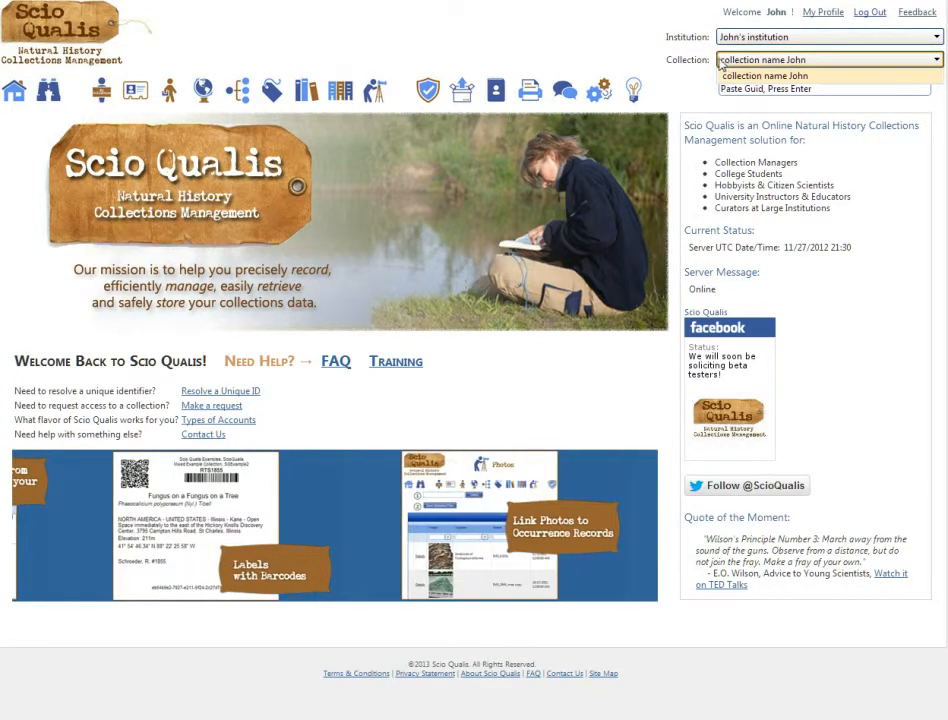
left_click(134, 88)
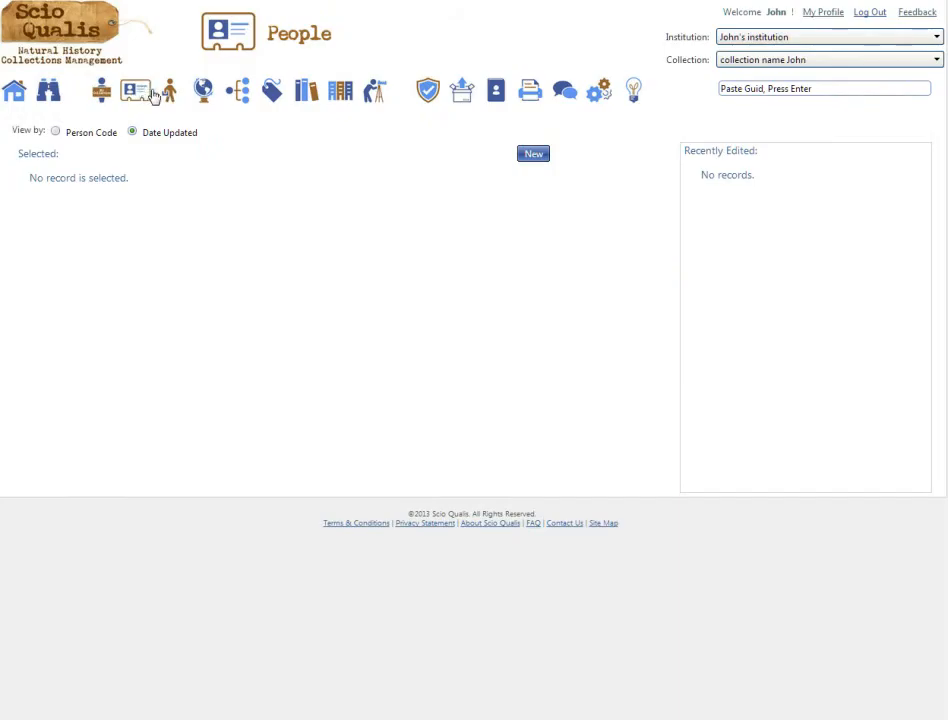
left_click(168, 92)
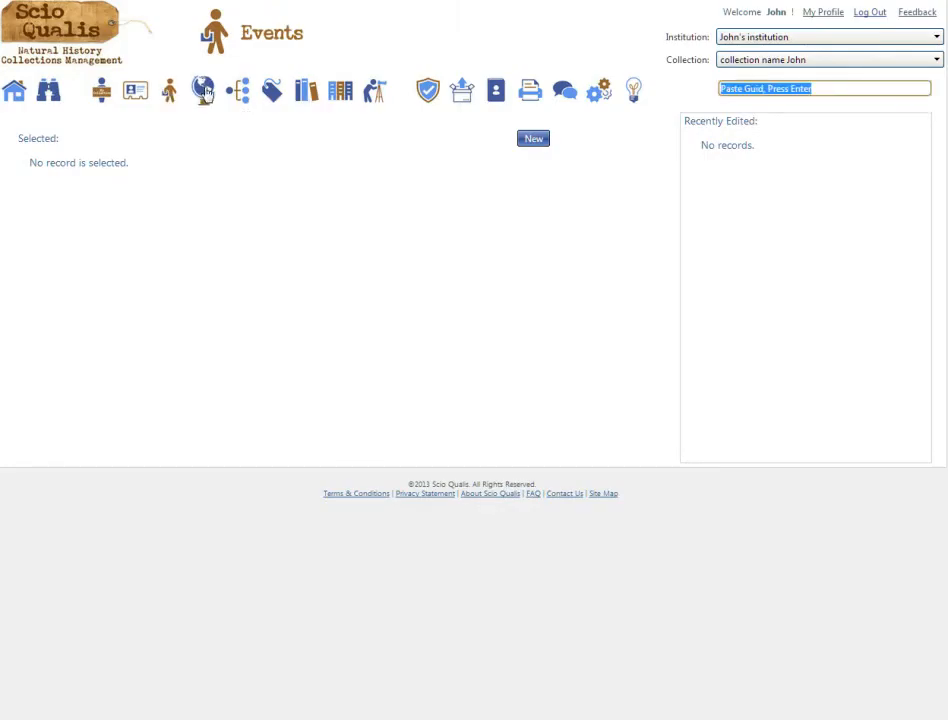
left_click(206, 93)
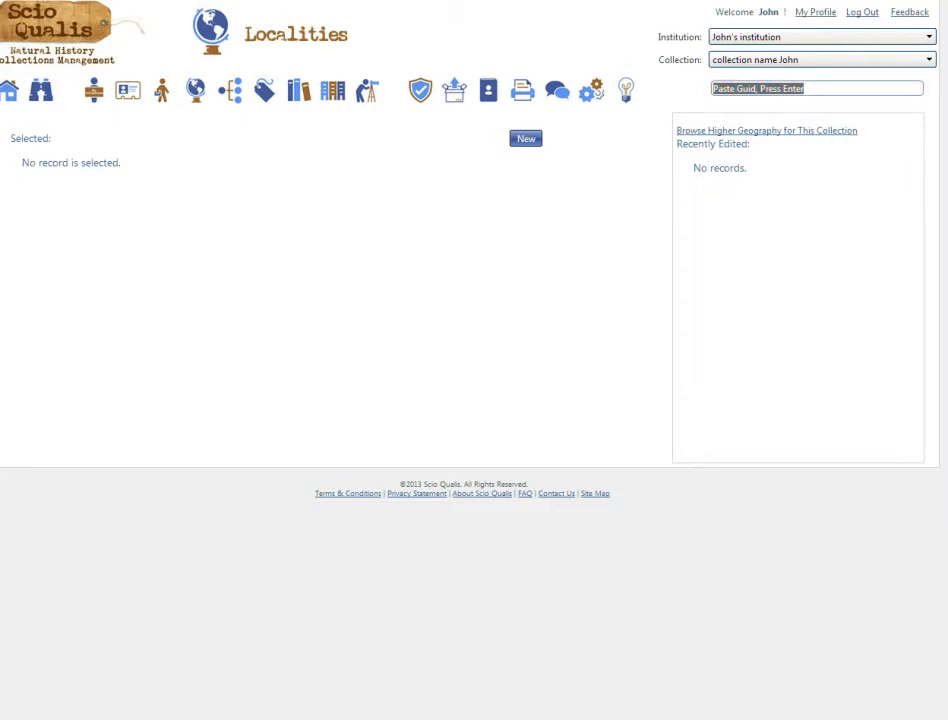
left_click(525, 139)
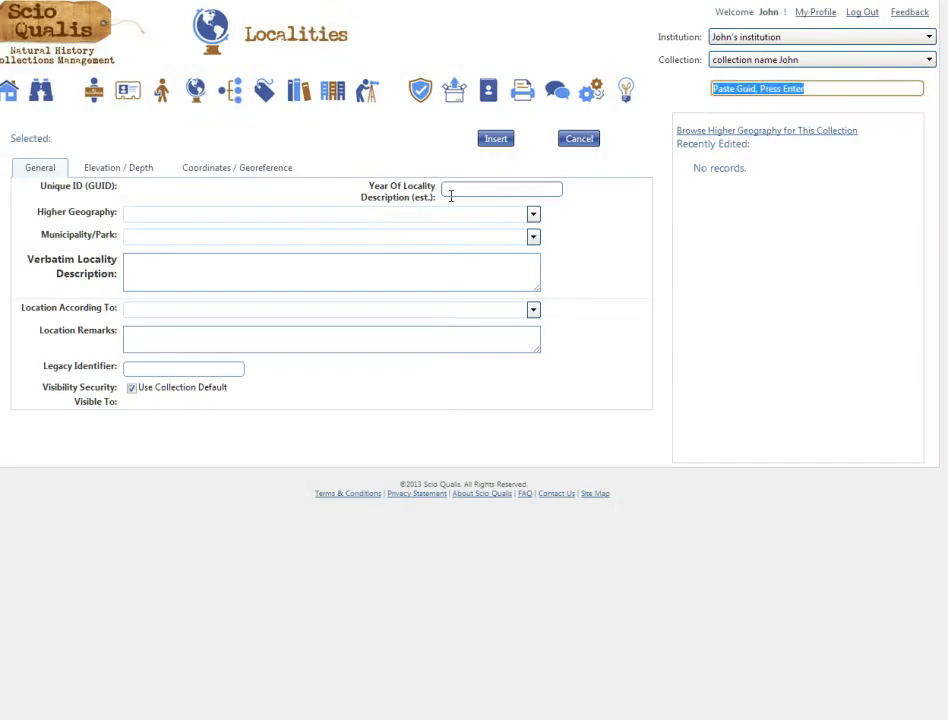
Step: Set the locality year to 2012 and the higher geography to Illinois - Kane
left_click(450, 196)
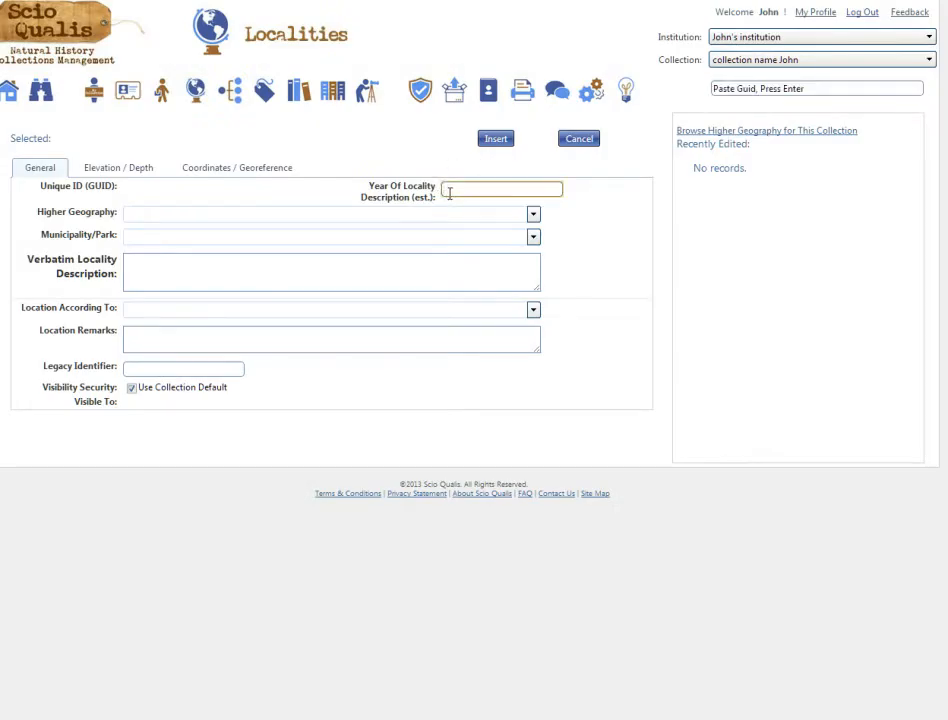
type("2012")
key("Tab")
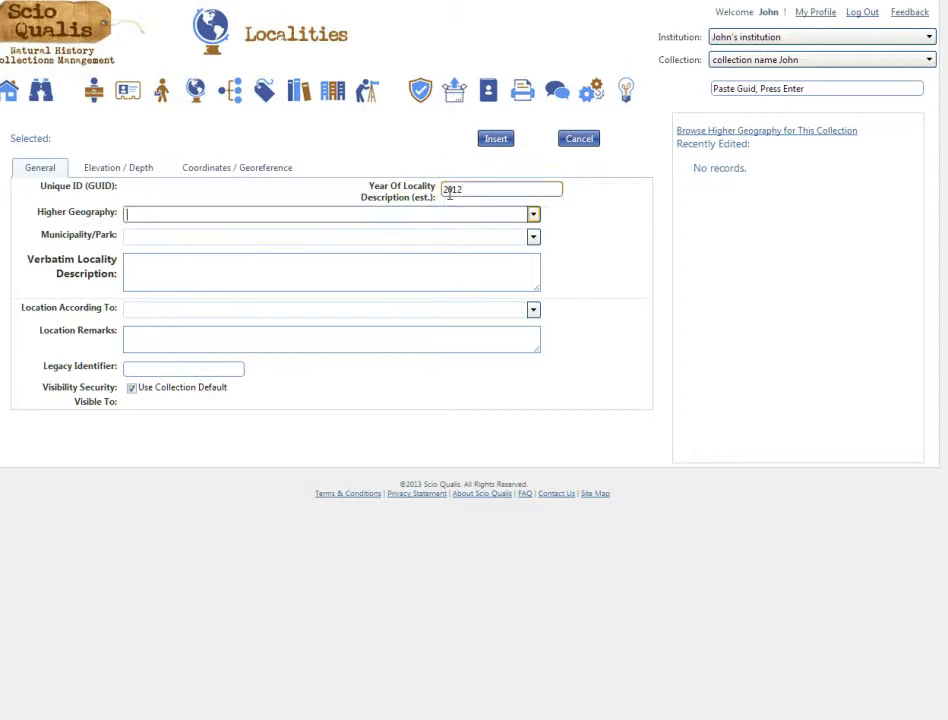
type("kane")
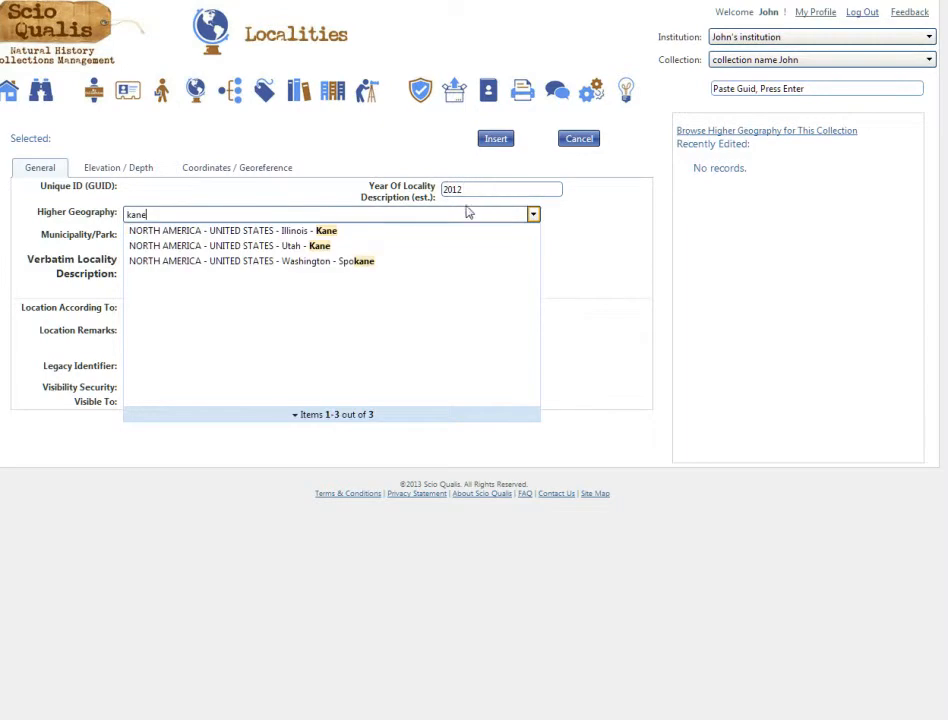
left_click(312, 239)
Step: Enter Fabyan Forest Preserve as the municipality/park and insert the new locality record
left_click(268, 235)
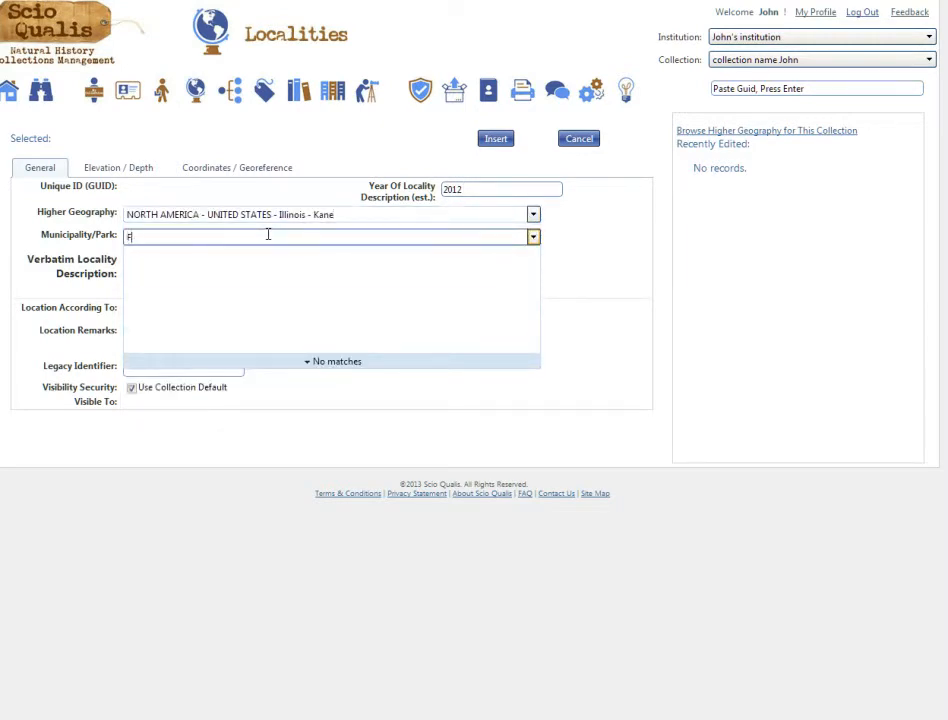
type("Fabyan Forest Preserve")
left_click(300, 320)
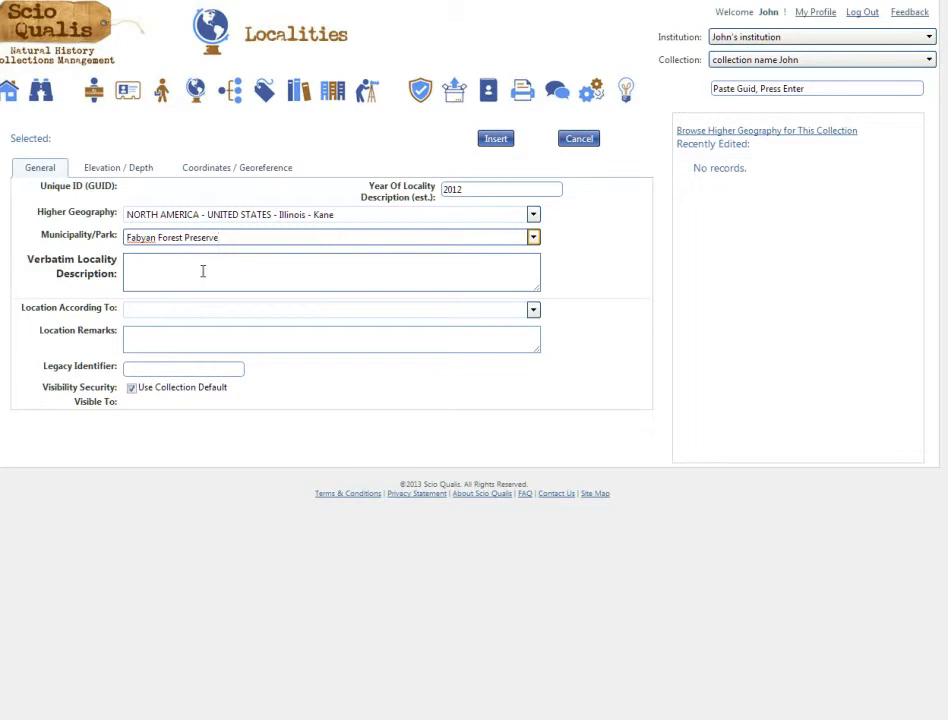
left_click(106, 262)
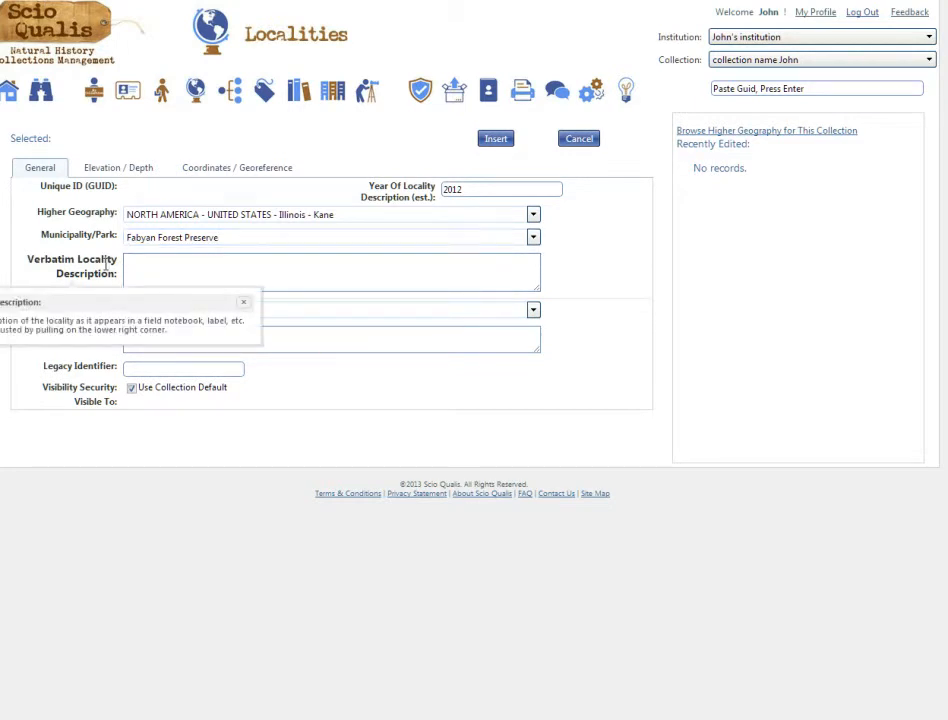
left_click(245, 305)
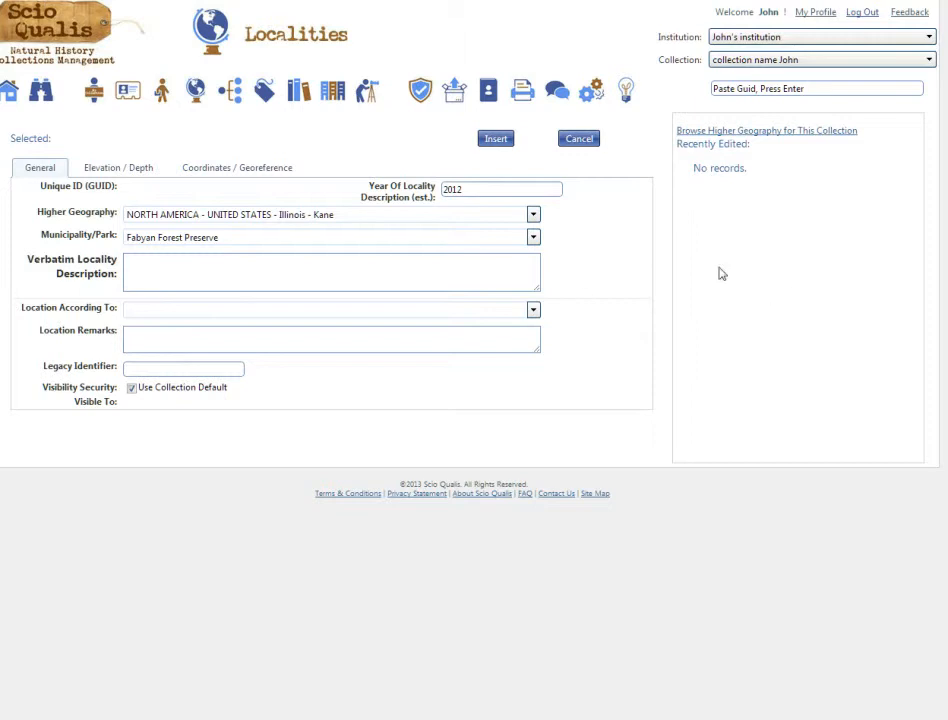
left_click(500, 140)
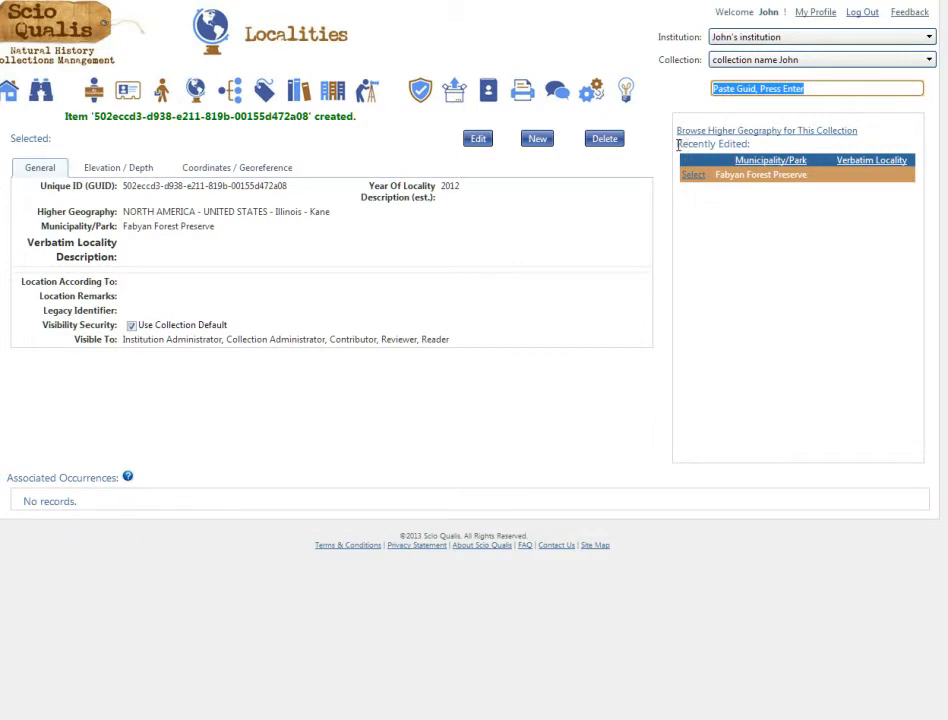
Step: Go from the Elevation / Depth tab to the Coordinates / Georeference tab and enter edit mode
left_click_drag(678, 145, 749, 146)
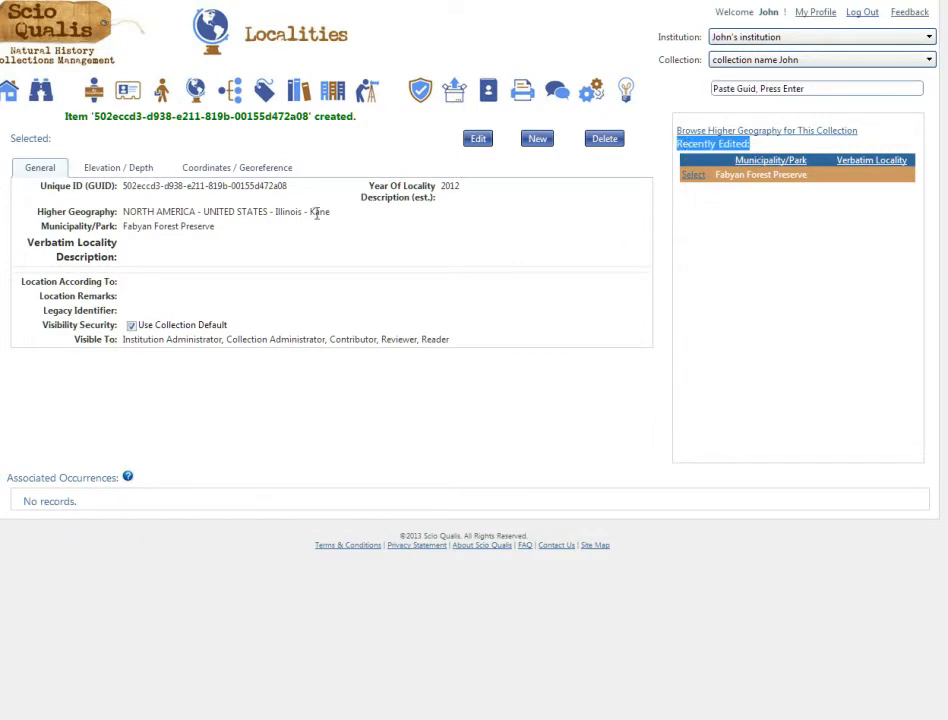
left_click(126, 211)
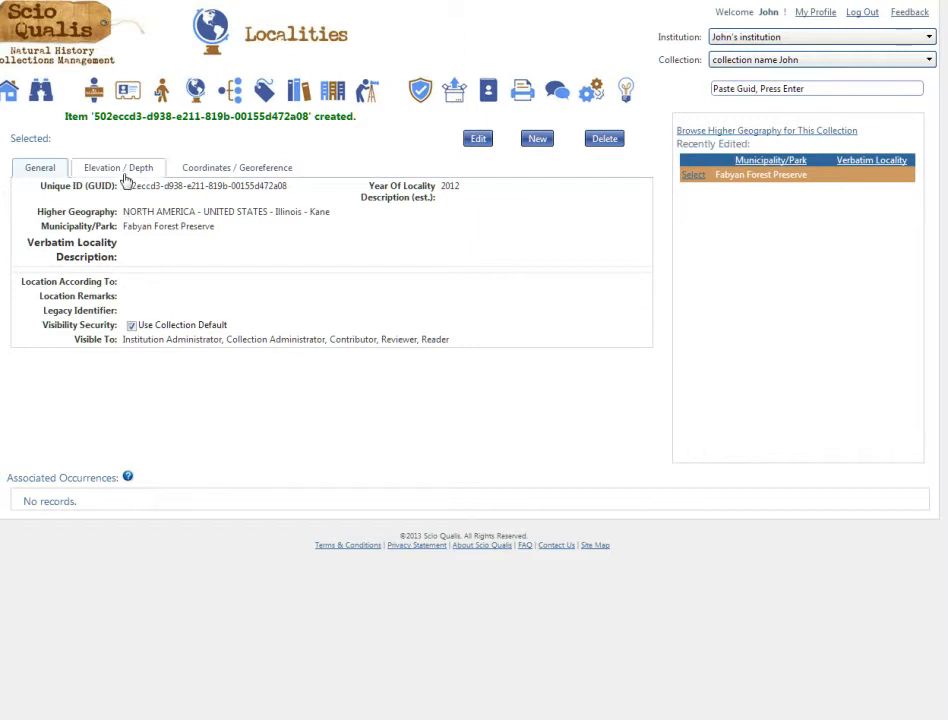
left_click(126, 171)
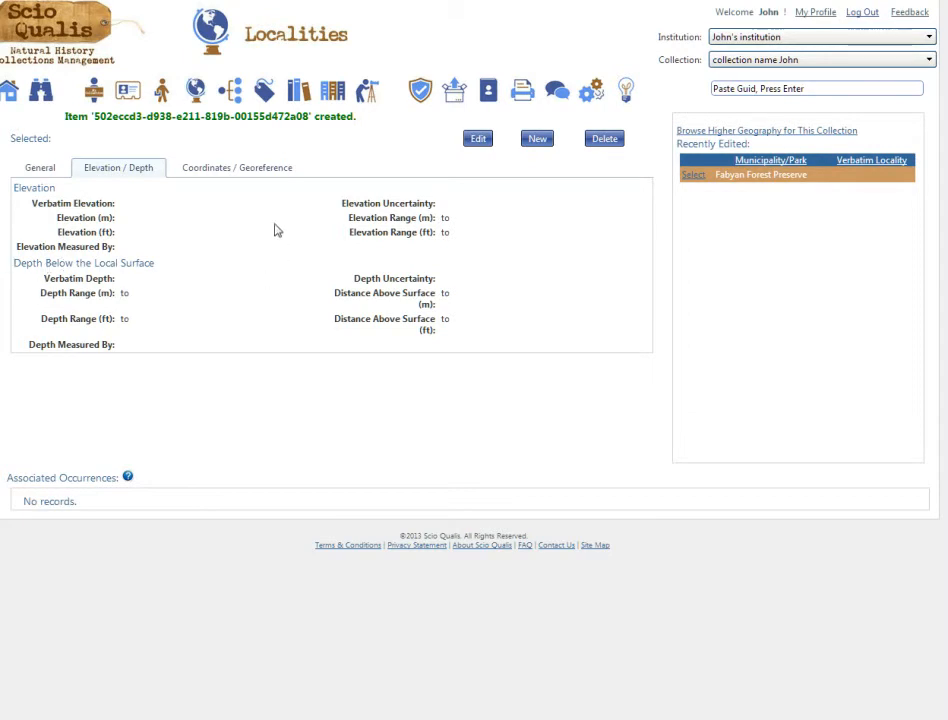
left_click(236, 176)
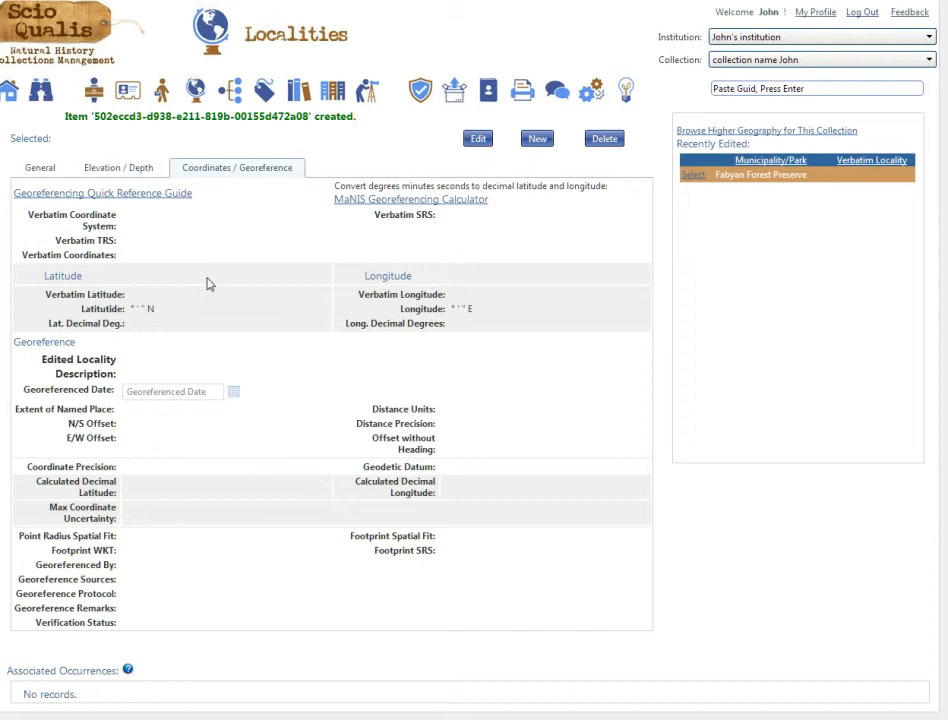
left_click(477, 140)
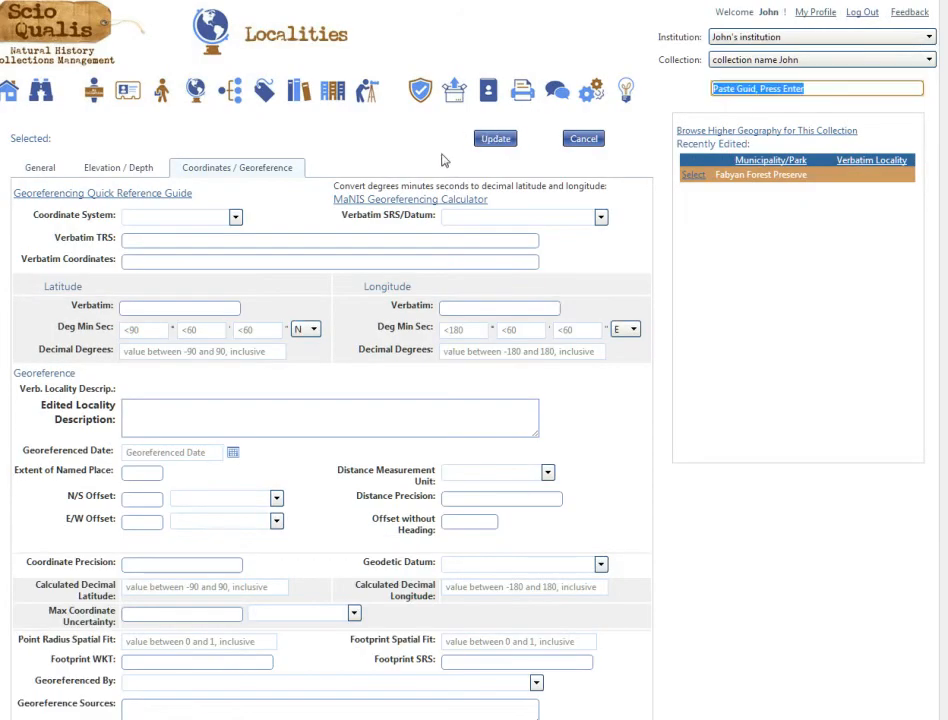
Step: Set decimal degrees with WGS84 datum, paste latitude 41.8716204 and longitude -88.306657, and update
left_click(236, 217)
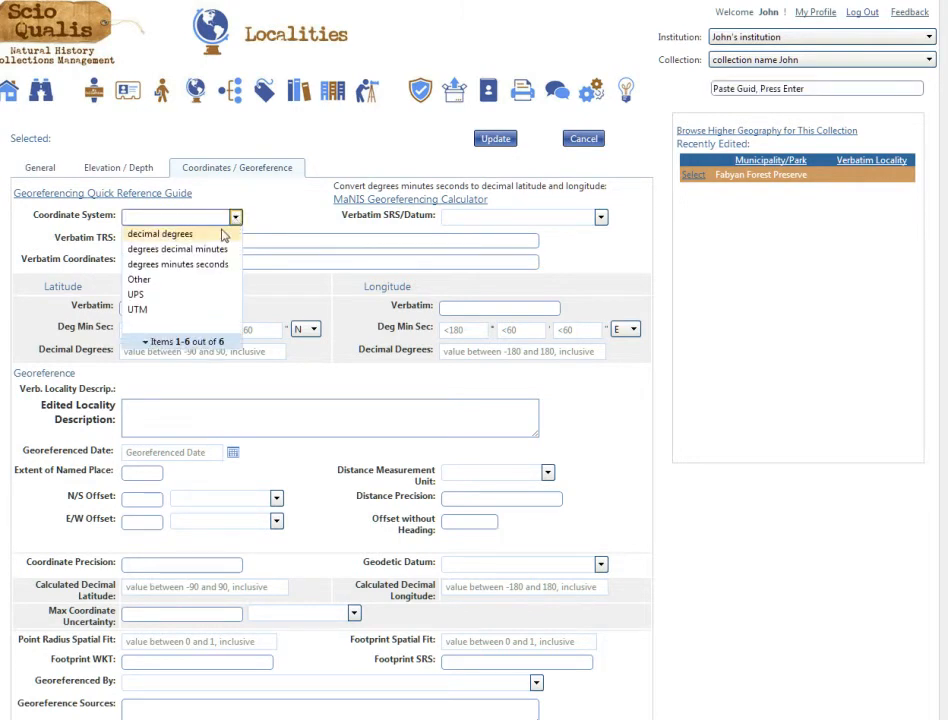
left_click(223, 234)
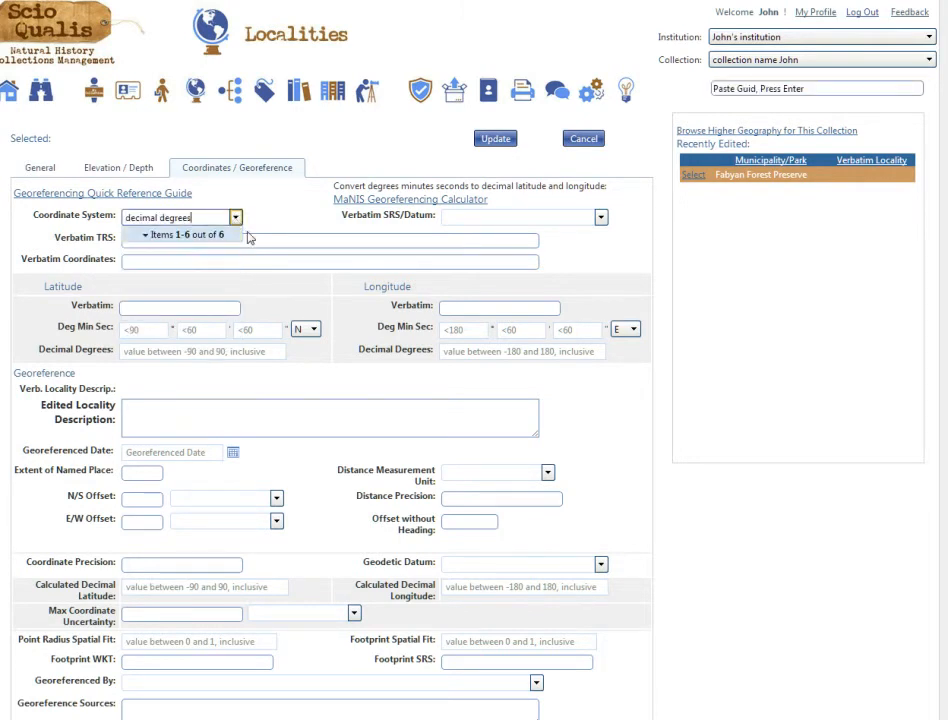
left_click(601, 218)
left_click(501, 247)
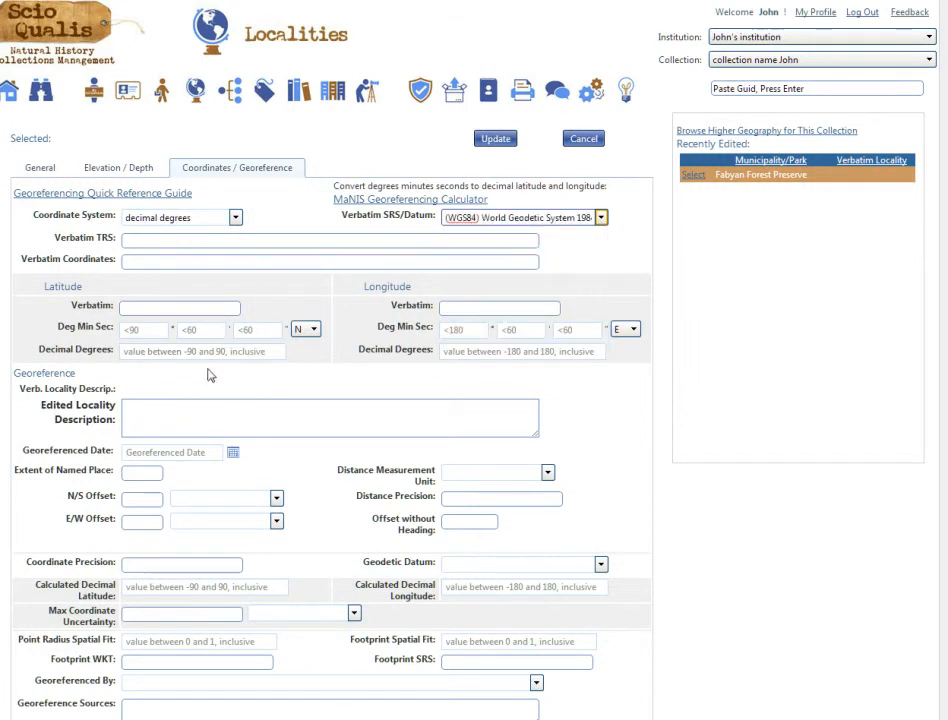
left_click(152, 352)
type("41.87162040486411")
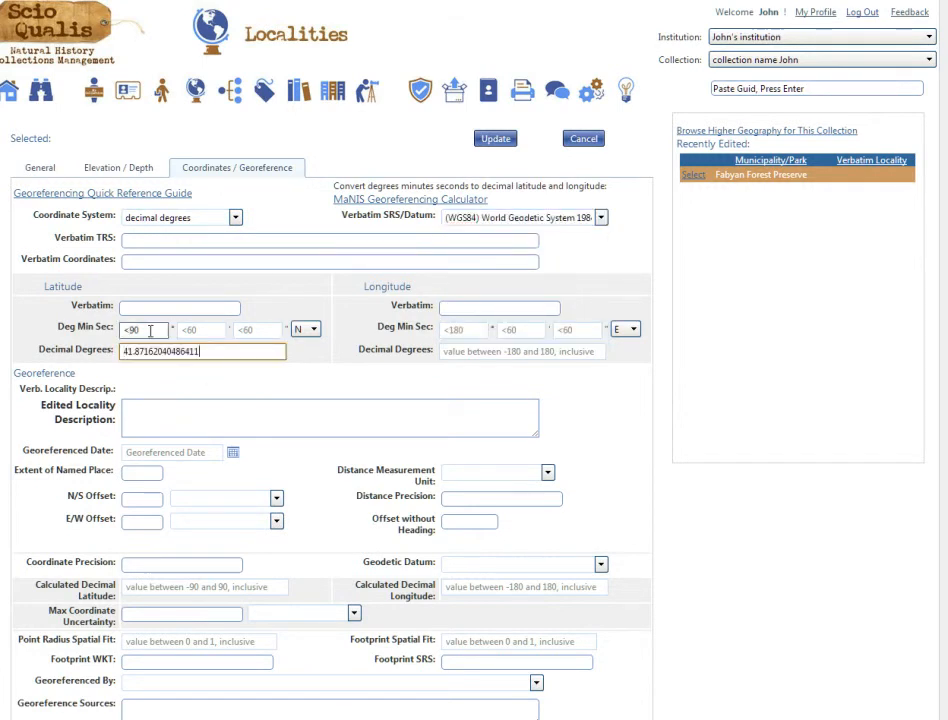
key("Tab")
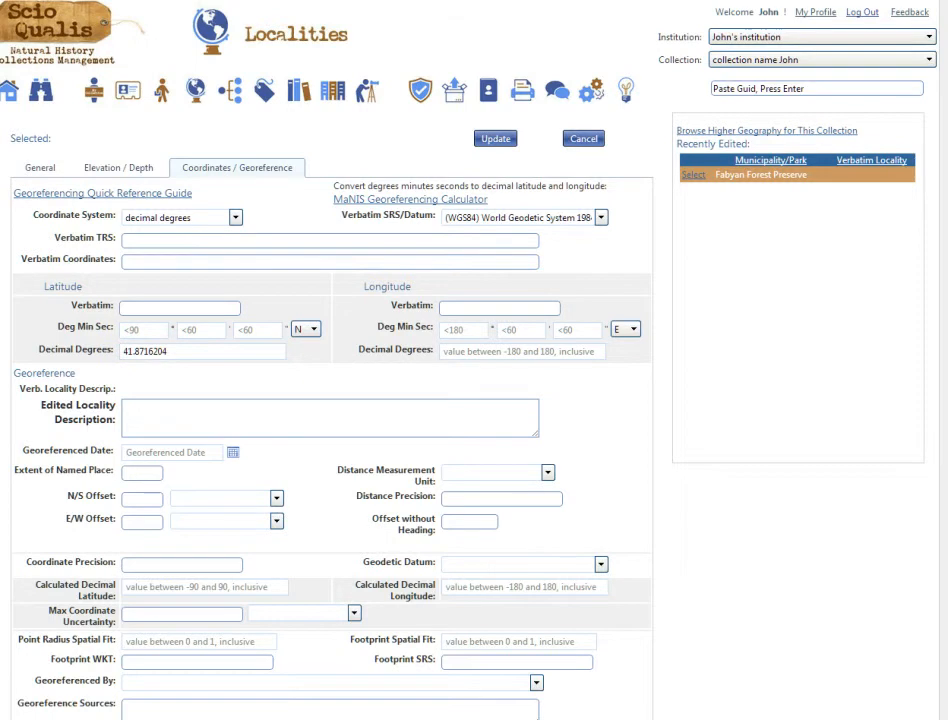
left_click(521, 355)
type("-88.30665707588196")
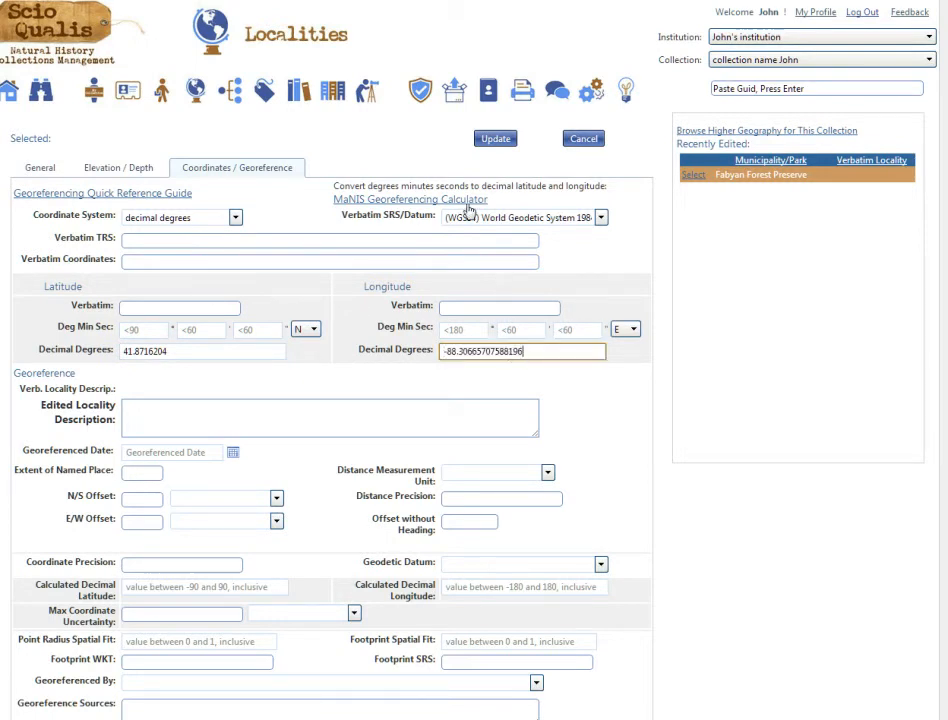
left_click(488, 145)
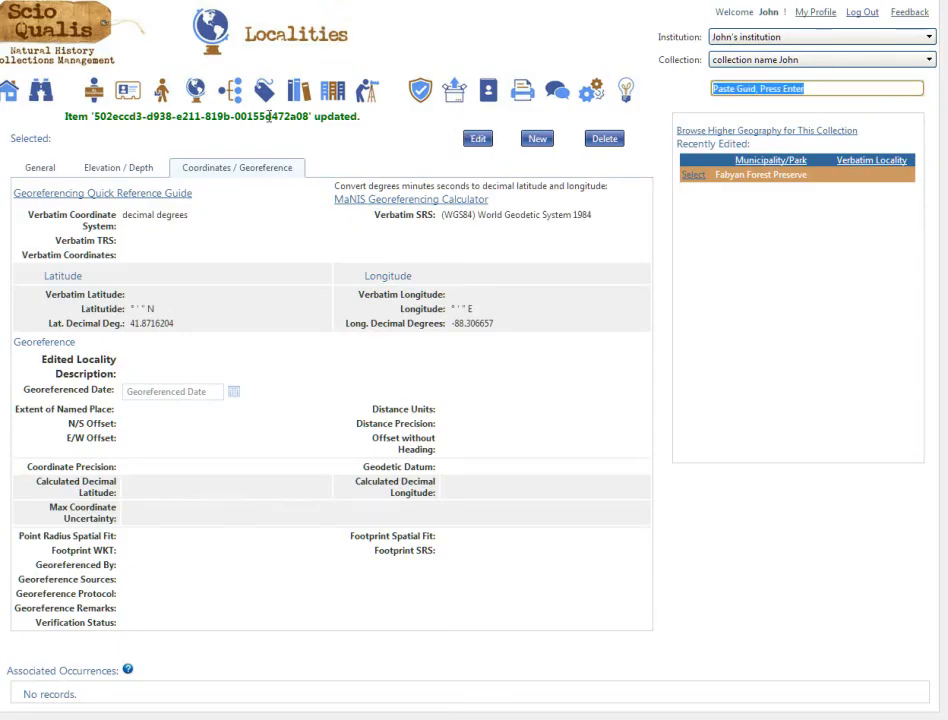
Step: Reopen Fabyan Forest Preserve from Localities, zoom its map in six steps, and switch to Satellite view
left_click(195, 90)
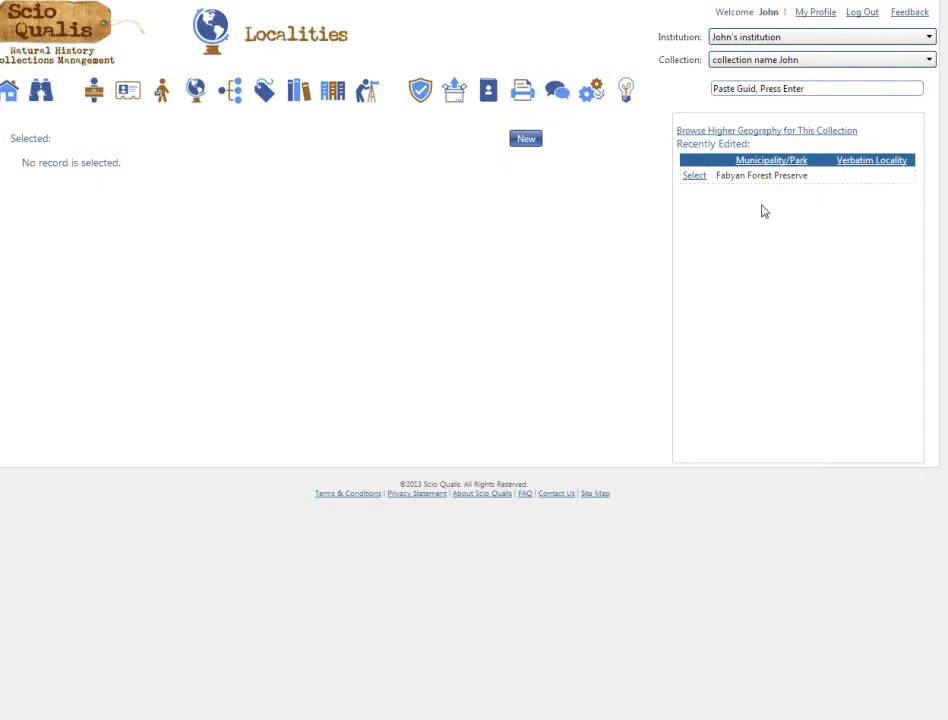
left_click(699, 179)
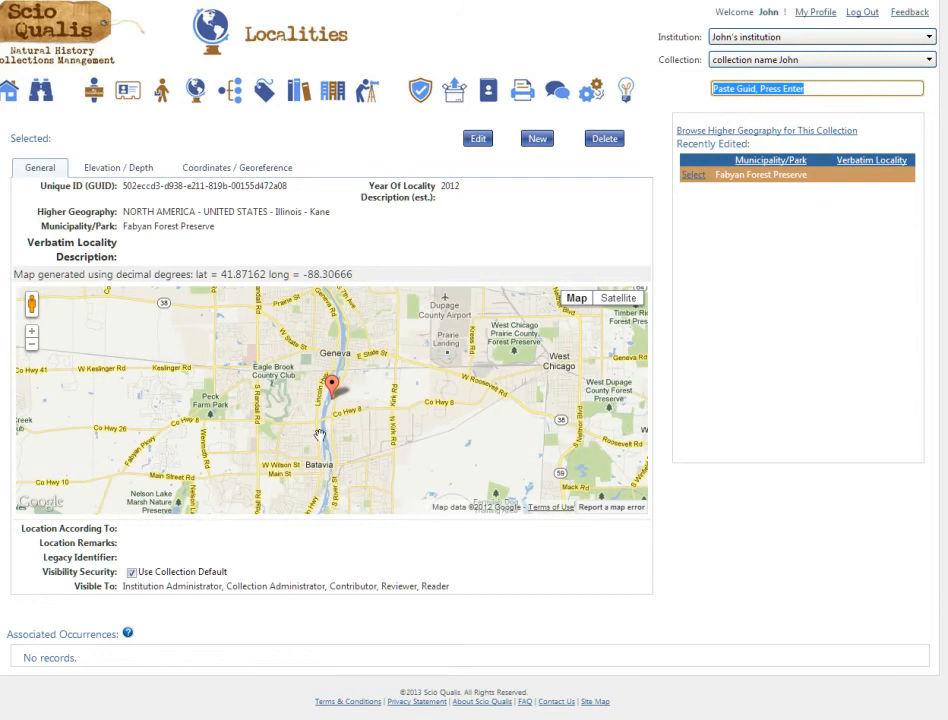
left_click(31, 331)
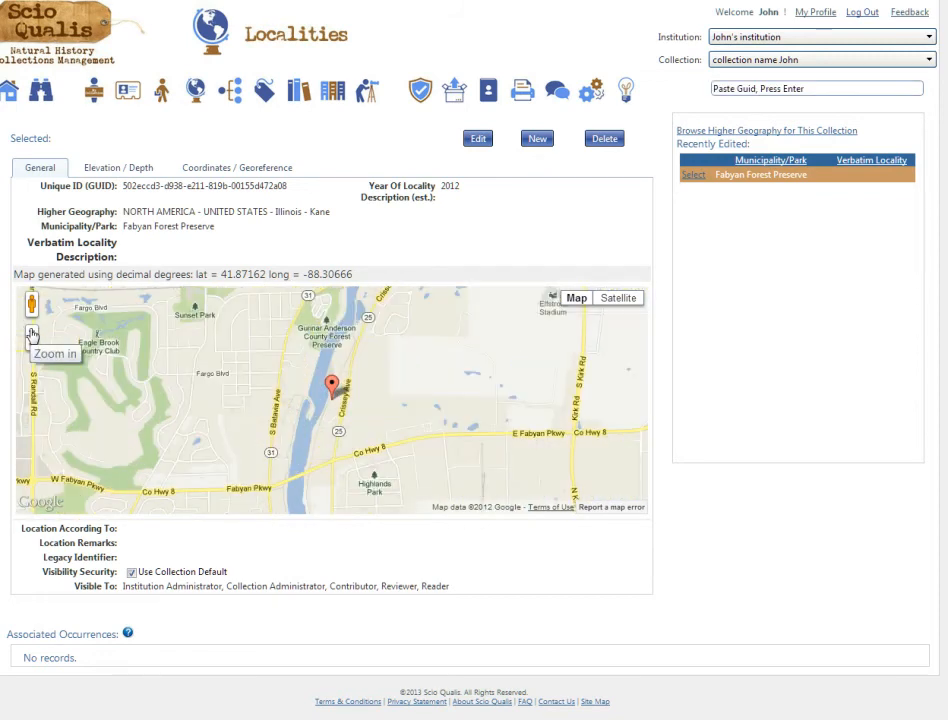
left_click(31, 333)
left_click(31, 333)
left_click(31, 333)
left_click(31, 333)
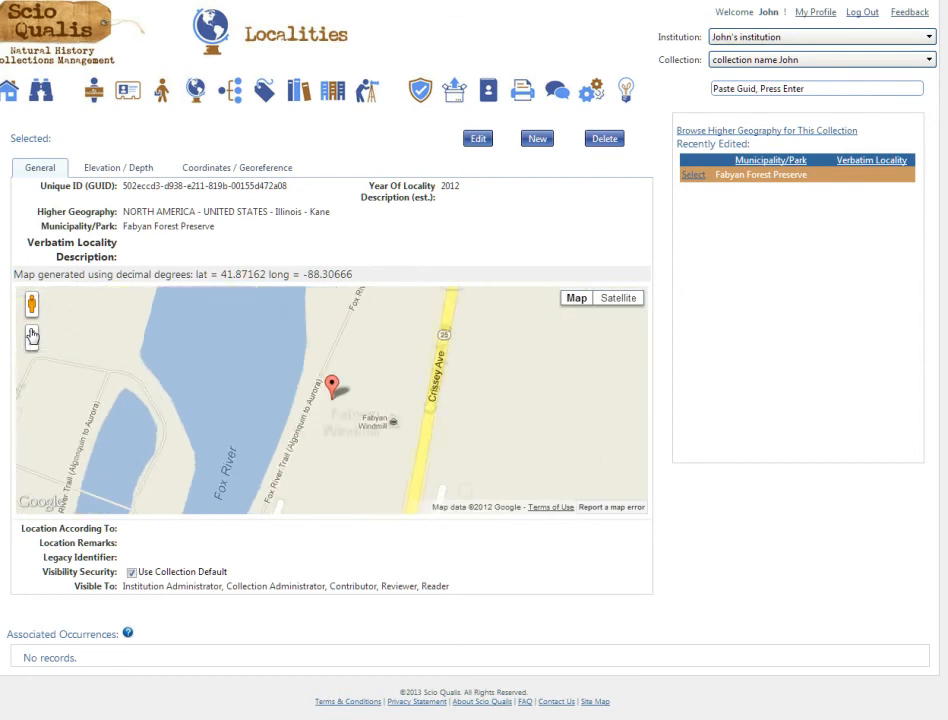
left_click(31, 333)
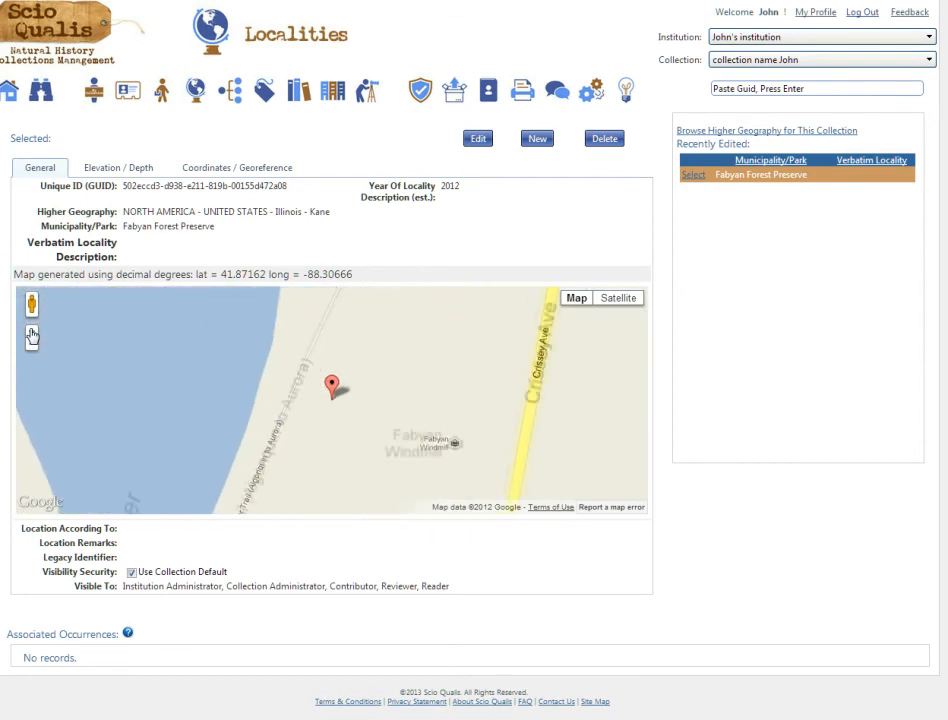
left_click(629, 306)
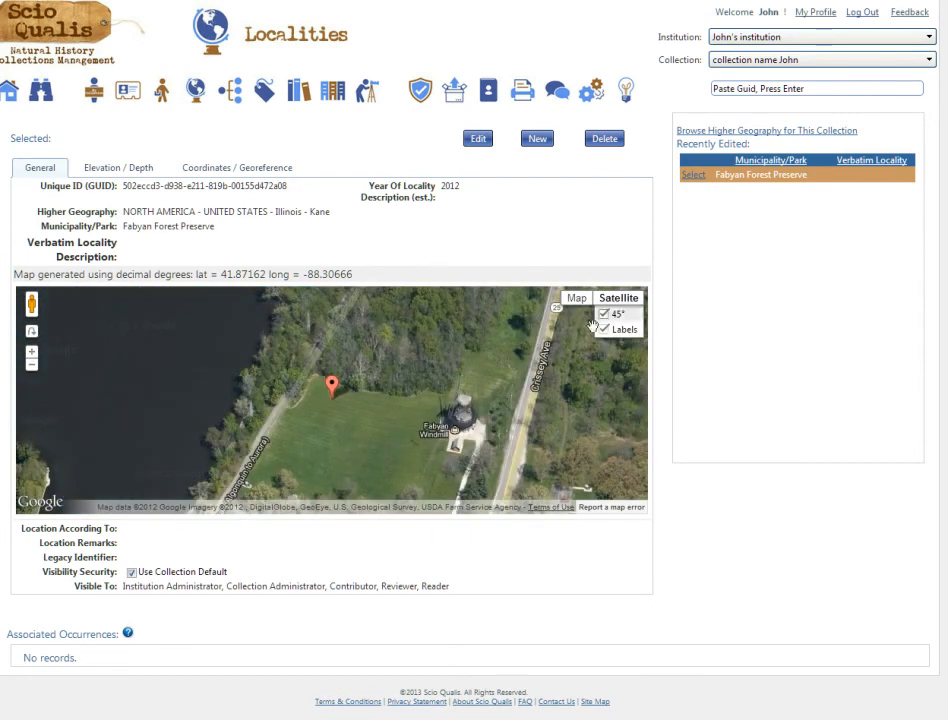